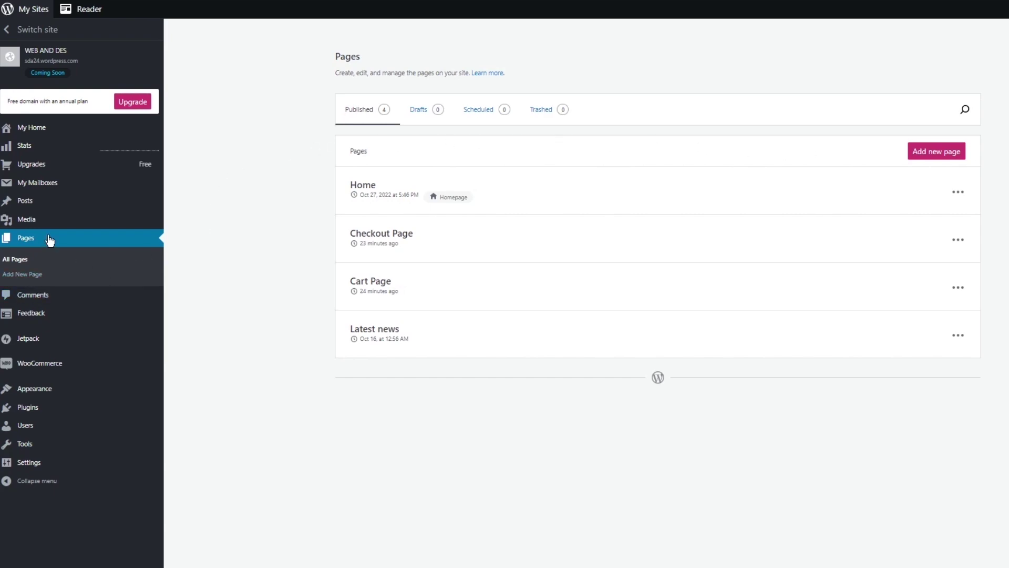
Add a new page from the blank layout and title it "Account Page".
click(933, 153)
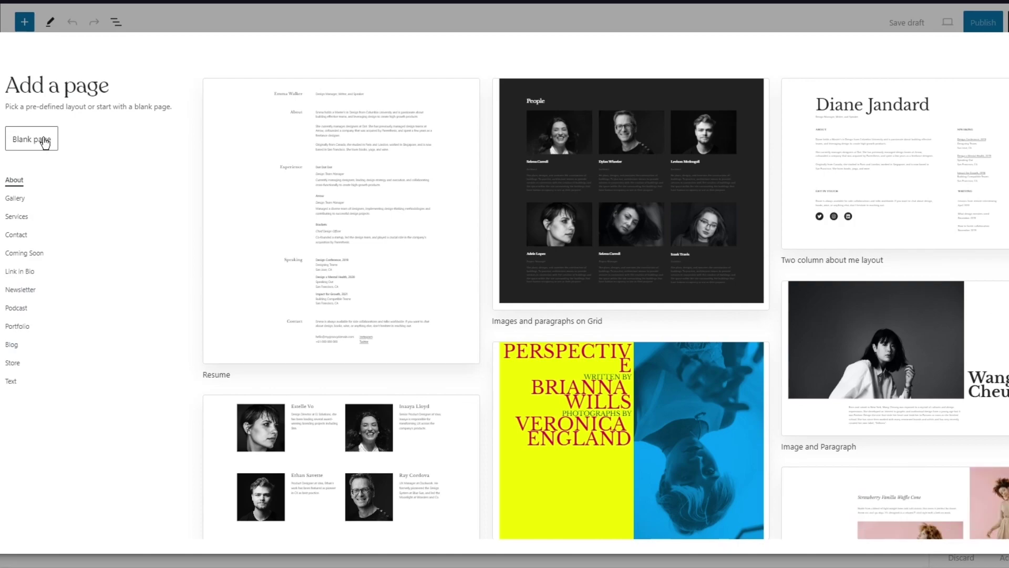
click(45, 141)
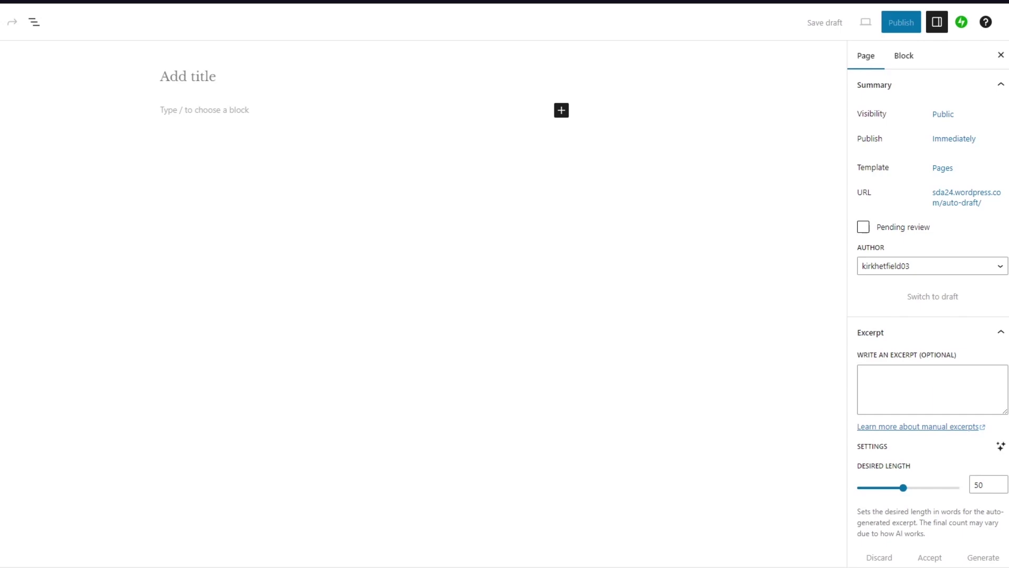
click(195, 77)
text(Account Page)
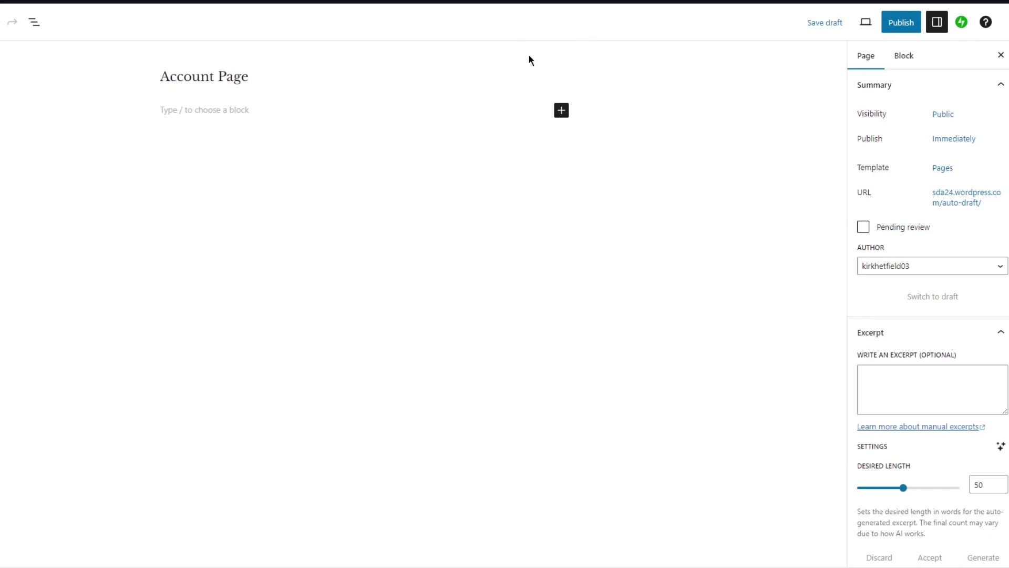
Publish the Account Page and leave the publishing confirmation.
click(902, 24)
click(903, 29)
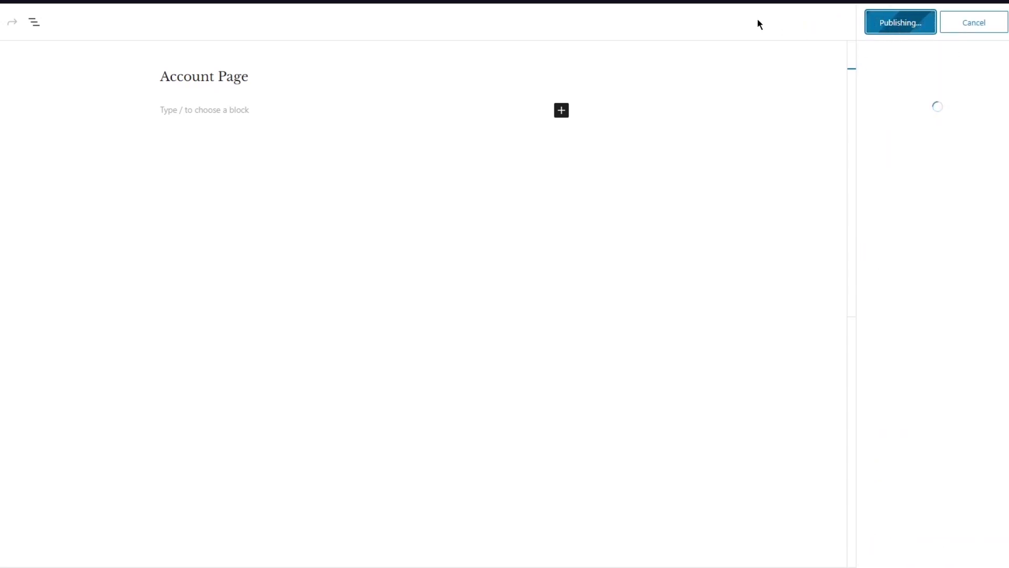
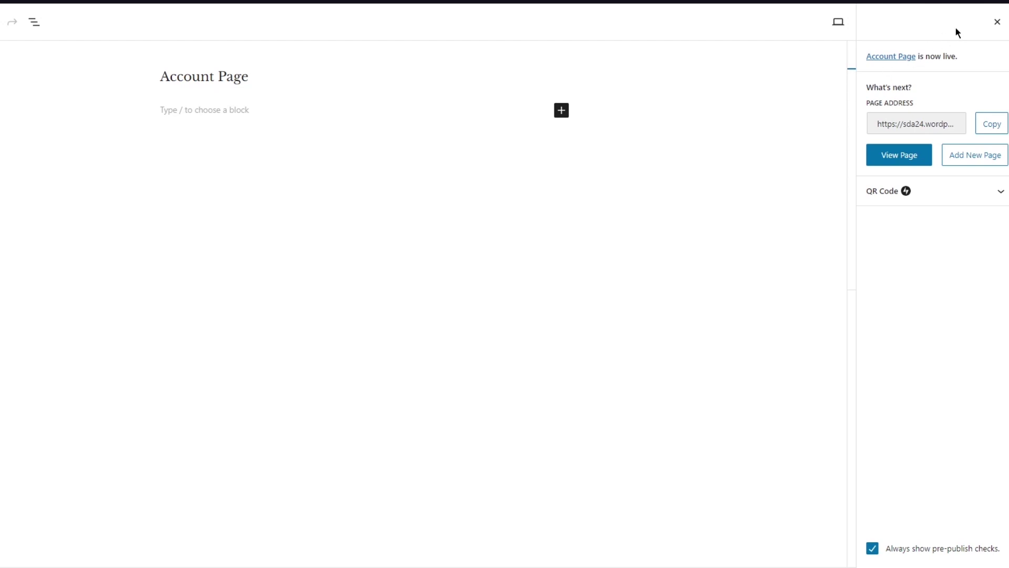
click(1004, 22)
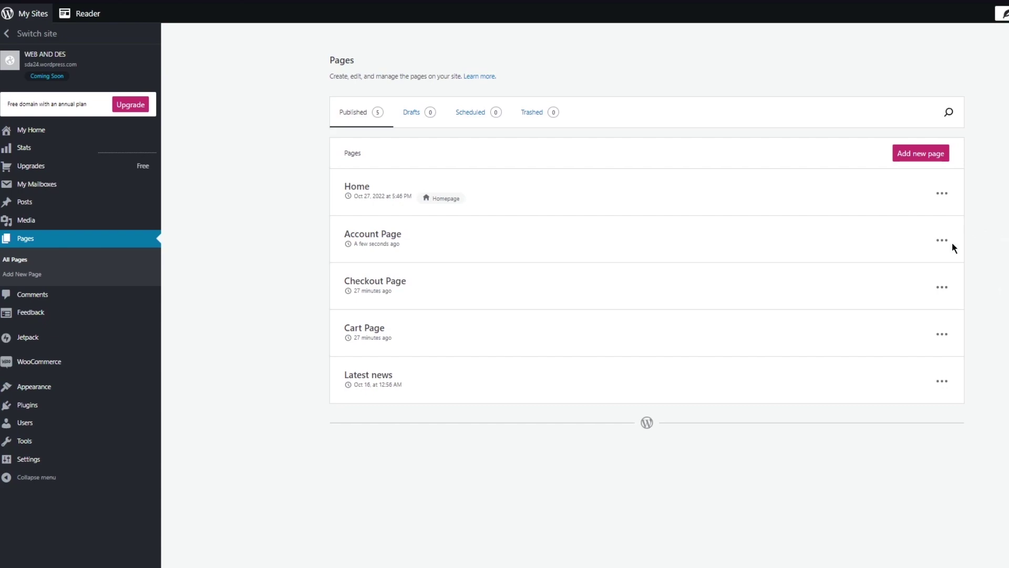
Review the actions available for the Account Page and view the site's WooCommerce section.
click(946, 242)
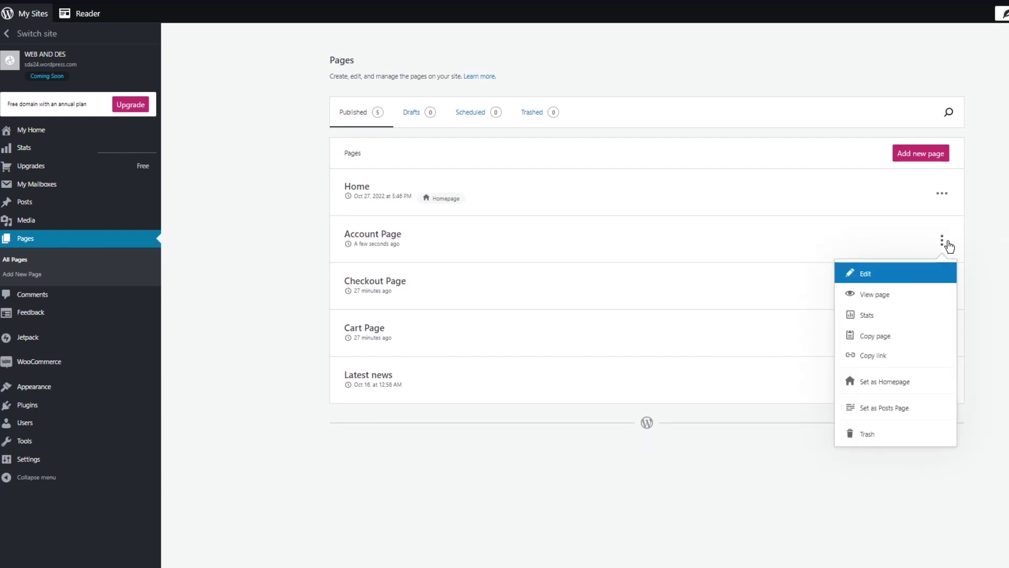
click(947, 243)
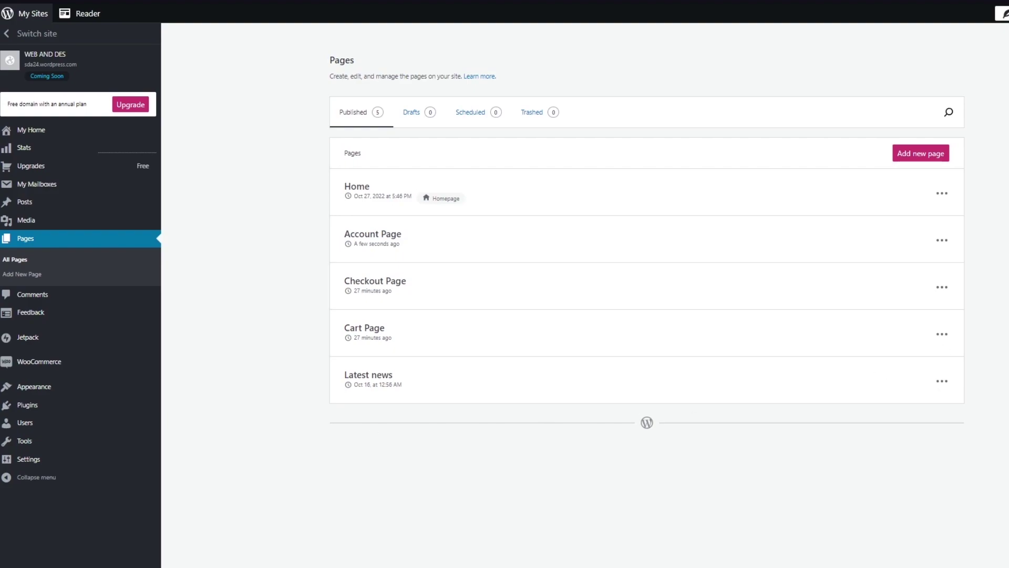
click(42, 362)
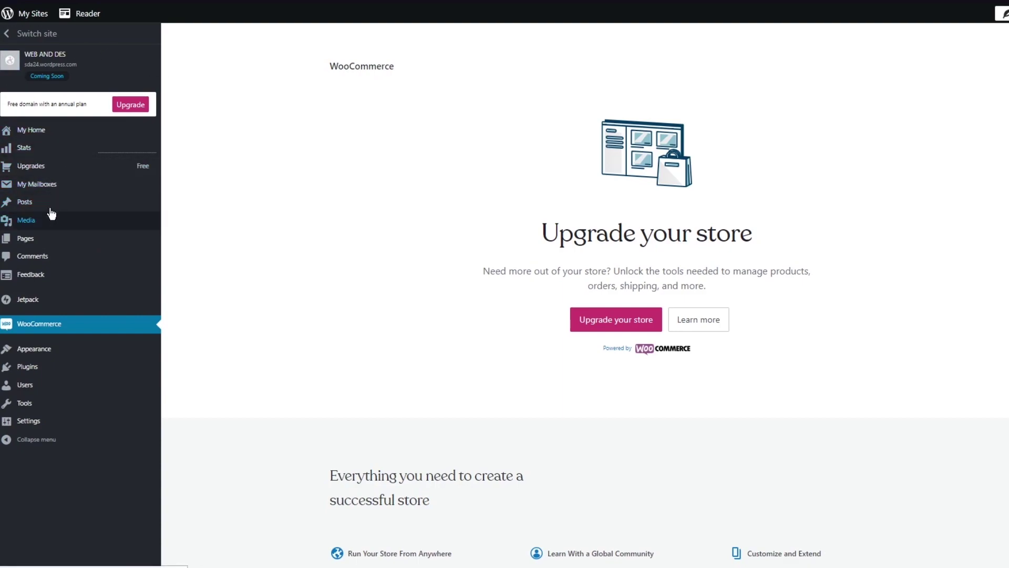
Open the Home page in the editor and examine its block library, page settings and block settings.
click(27, 68)
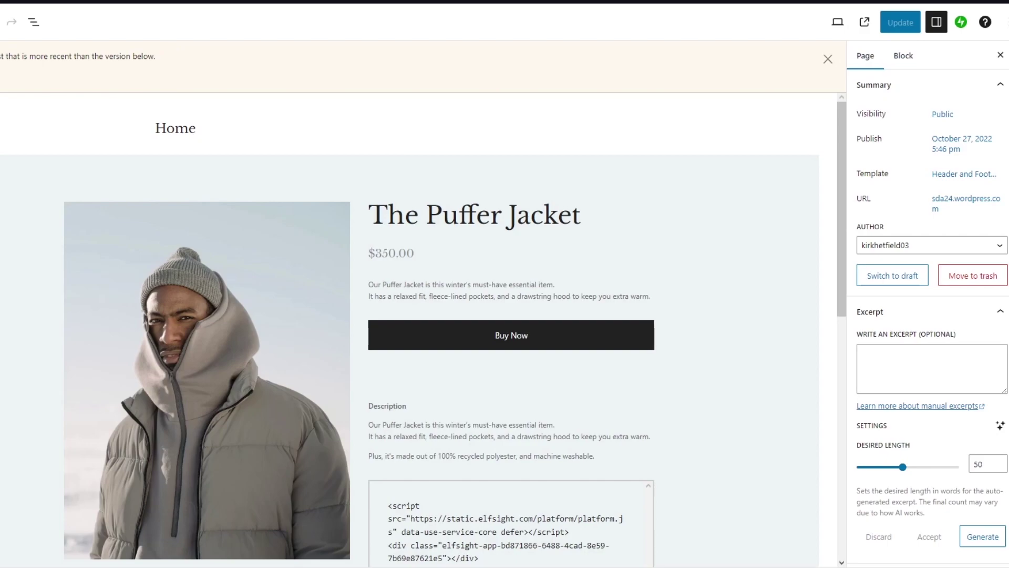
click(0, 22)
scroll(15, 235, down, 5)
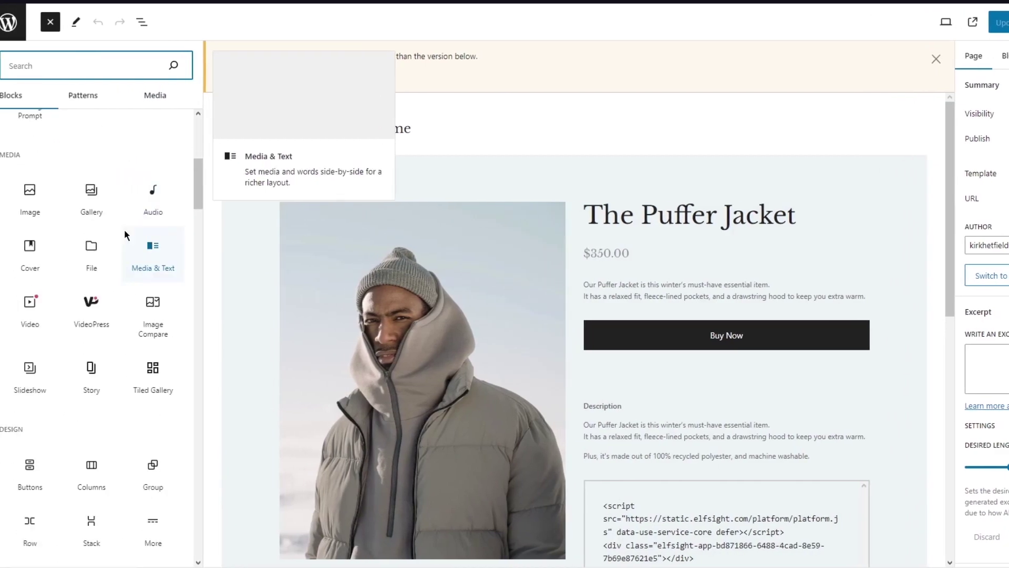
scroll(127, 236, down, 2)
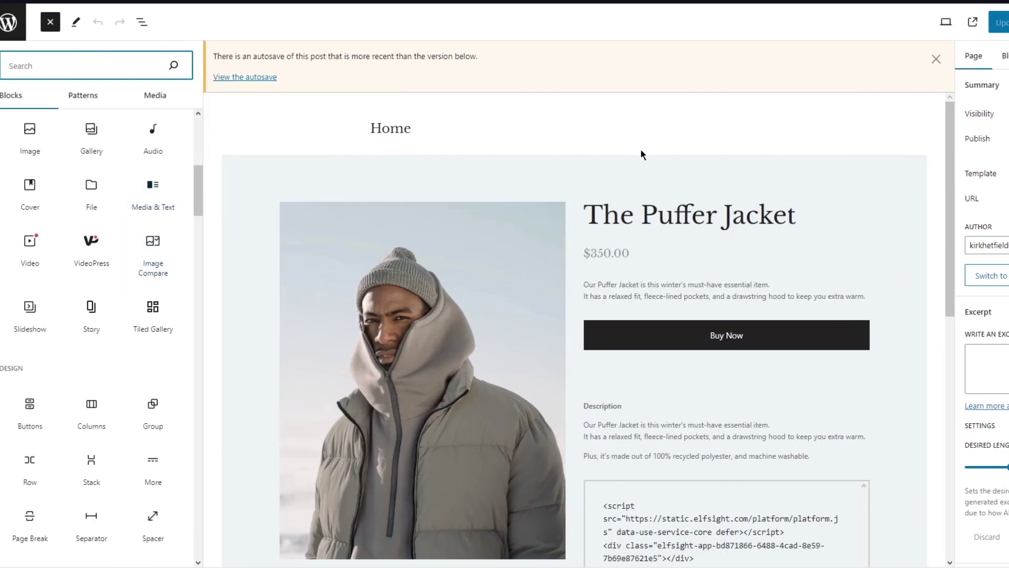
scroll(983, 263, down, 4)
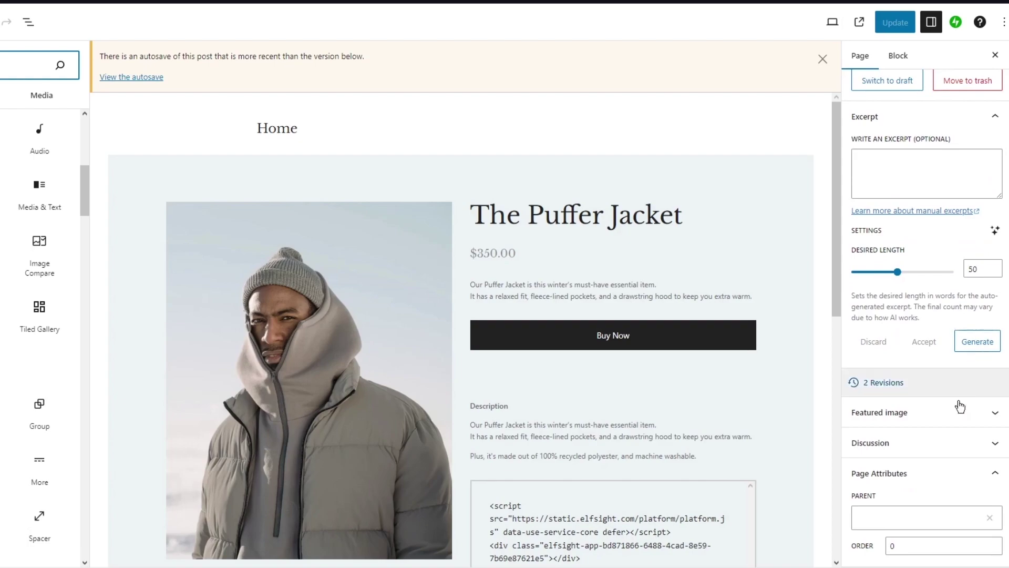
scroll(946, 400, up, 4)
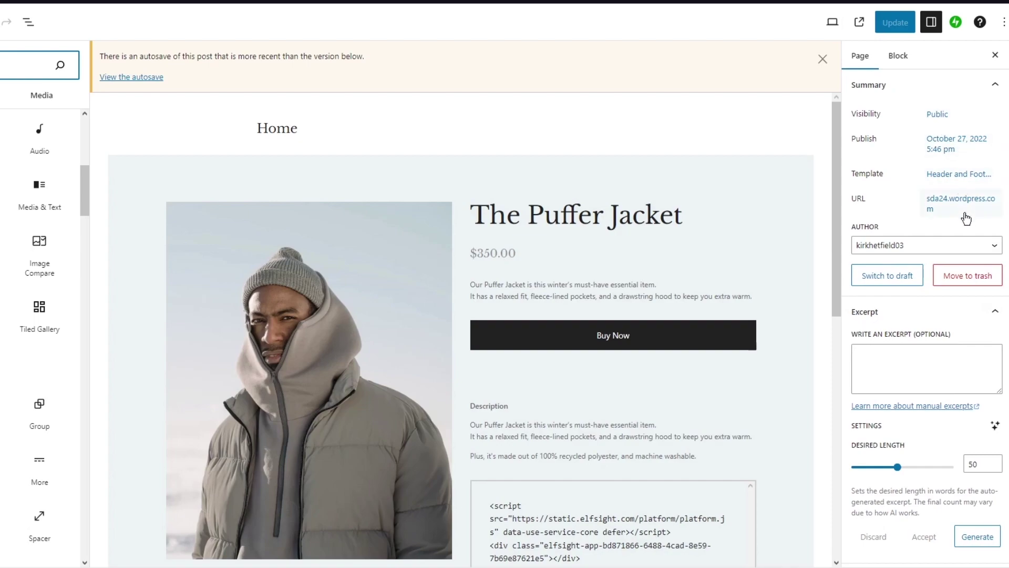
click(894, 58)
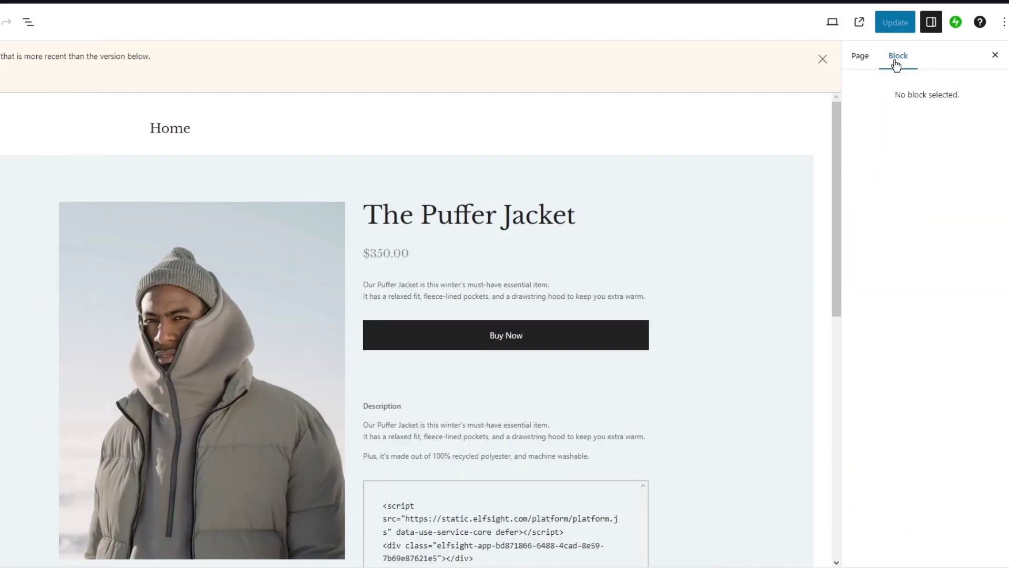
click(865, 62)
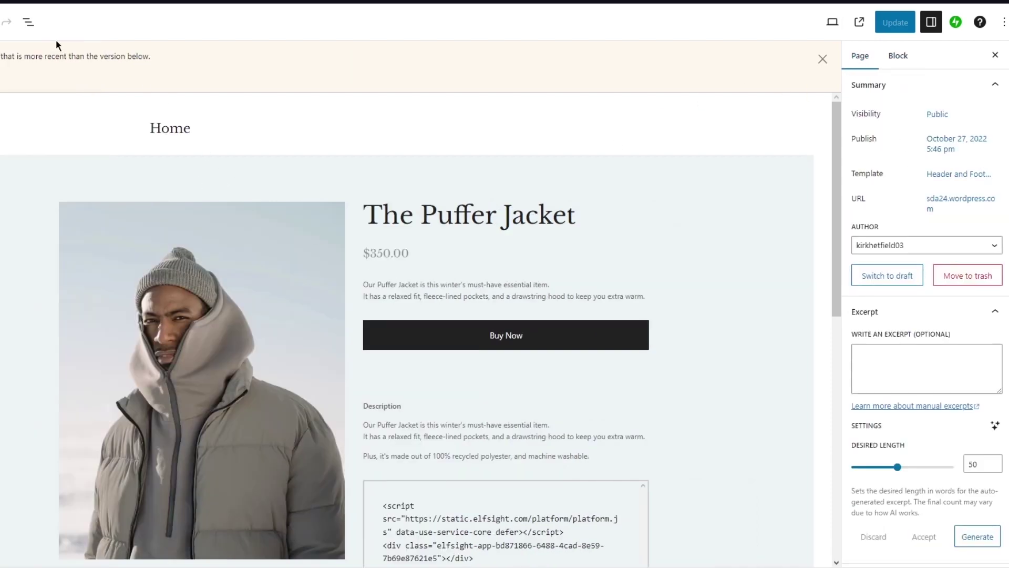
Switch the editor from the Home page to the recently edited Account Page.
click(24, 24)
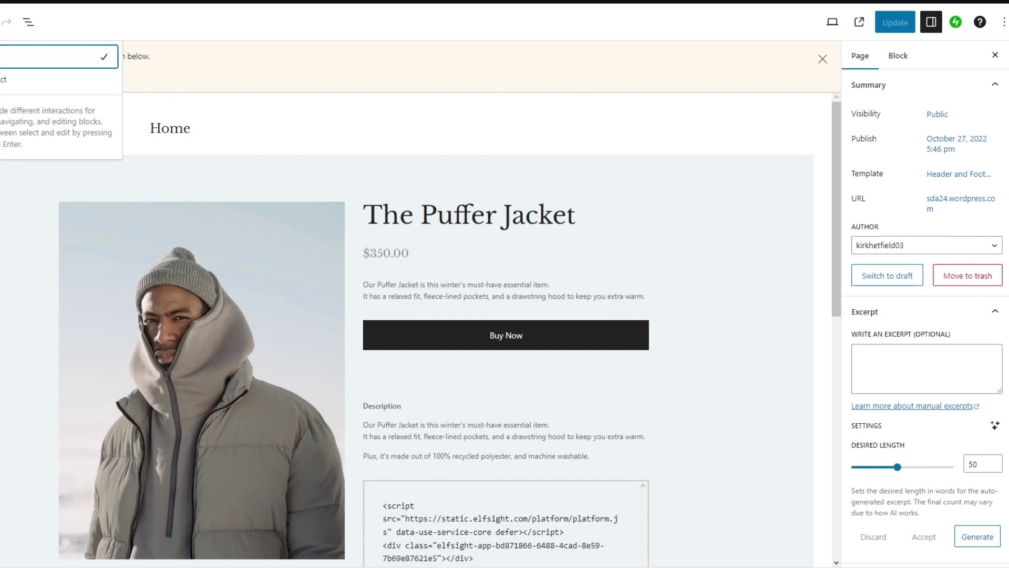
click(17, 20)
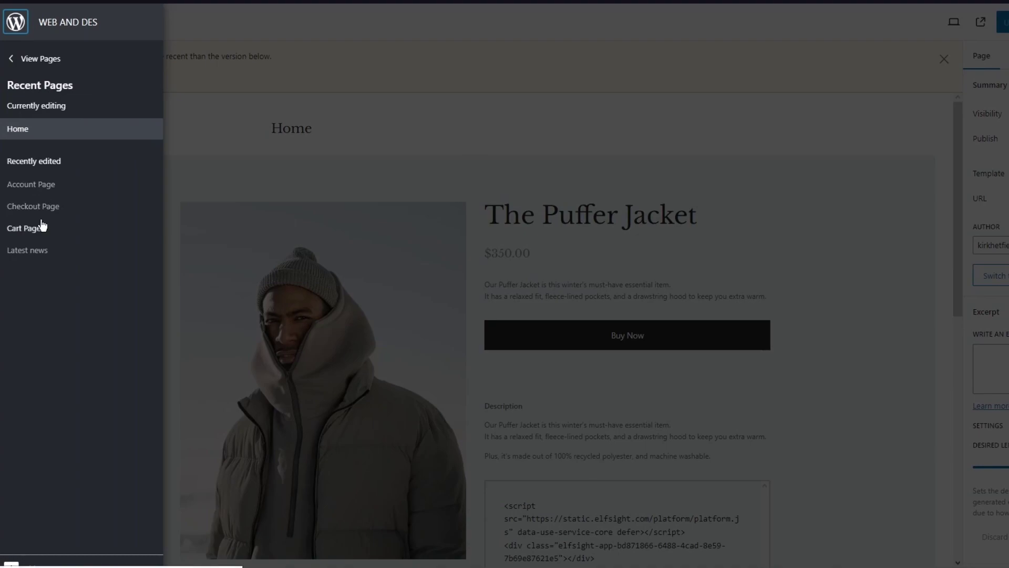
click(26, 194)
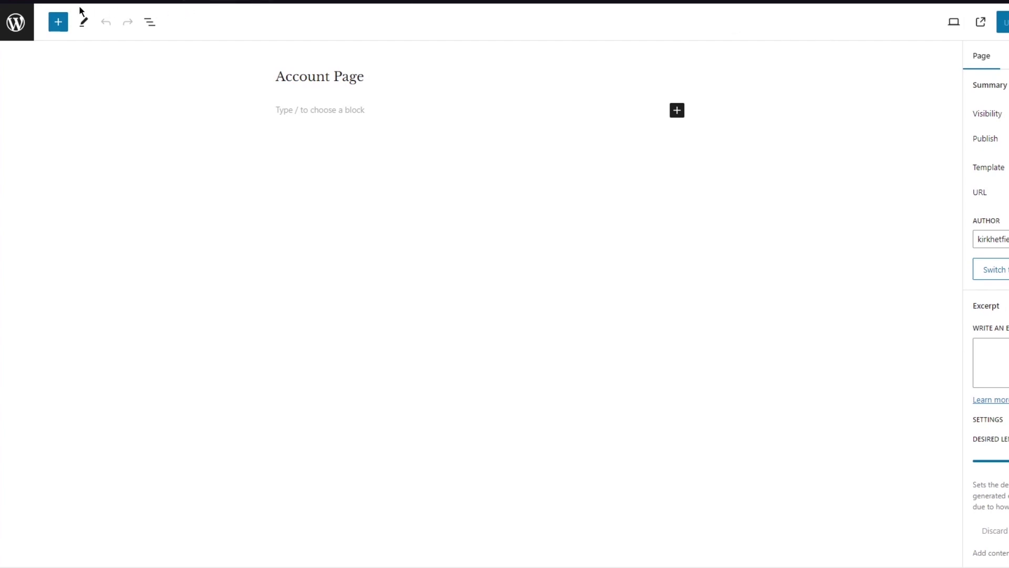
Browse the block library on the Account Page through the Text, Media, Design, Widgets and Theme categories.
click(56, 21)
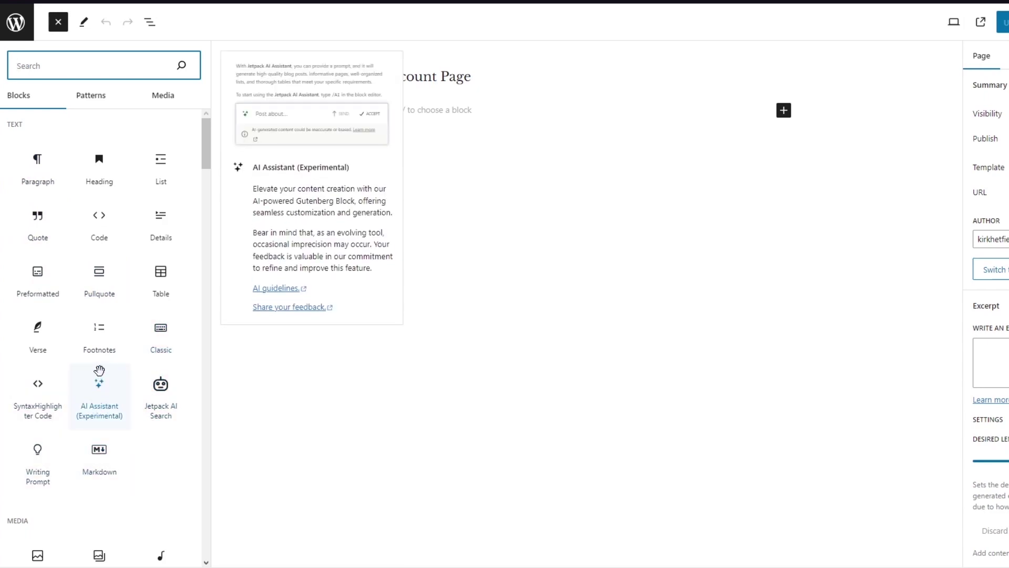
scroll(100, 377, down, 2)
scroll(101, 373, down, 1)
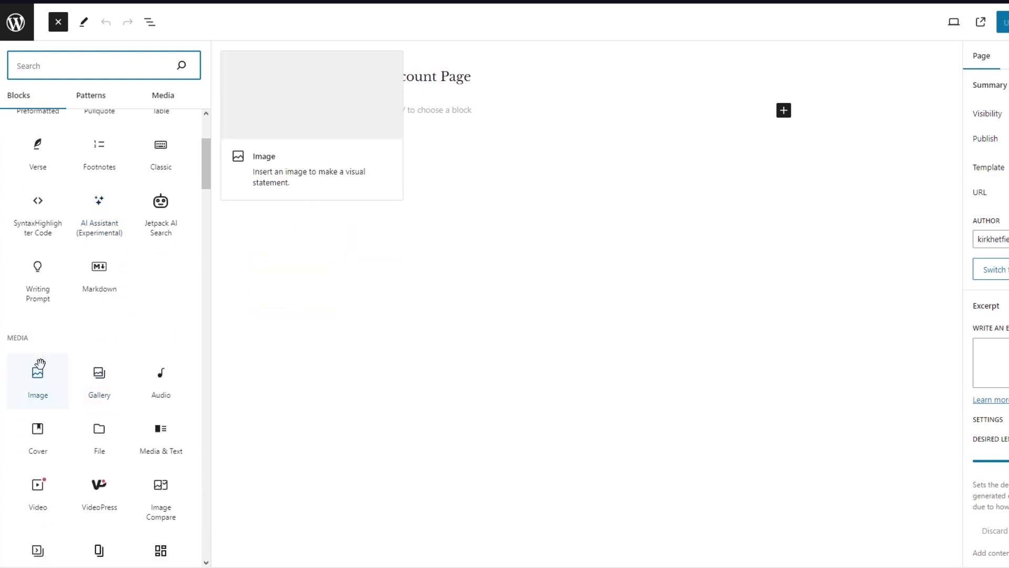
scroll(38, 439, down, 4)
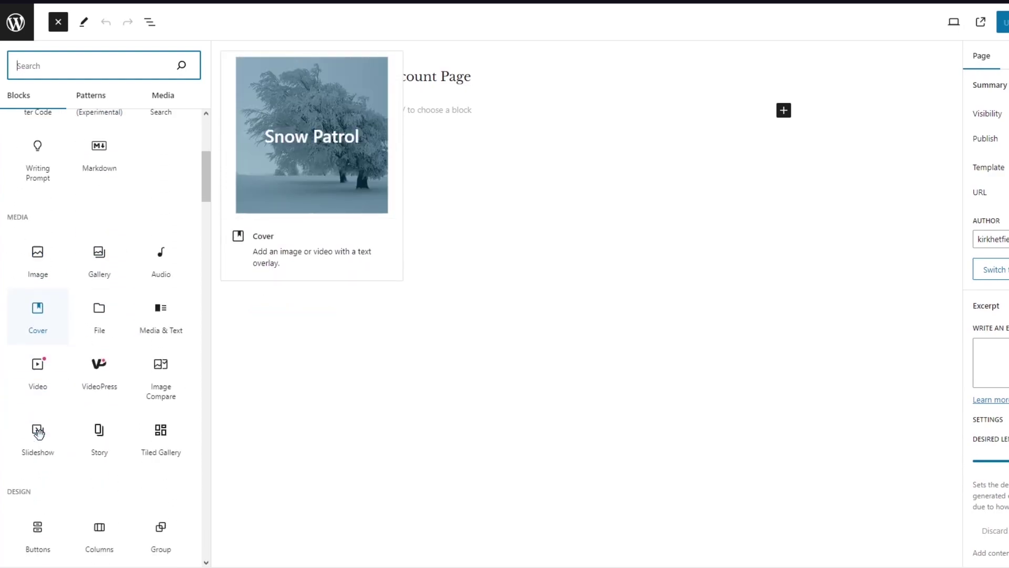
scroll(69, 407, down, 1)
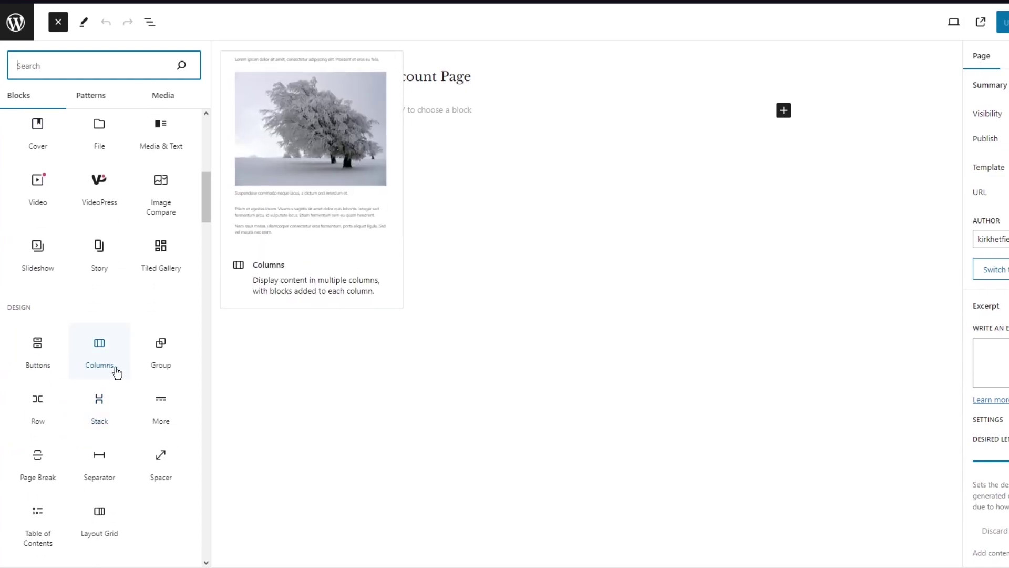
scroll(105, 380, down, 2)
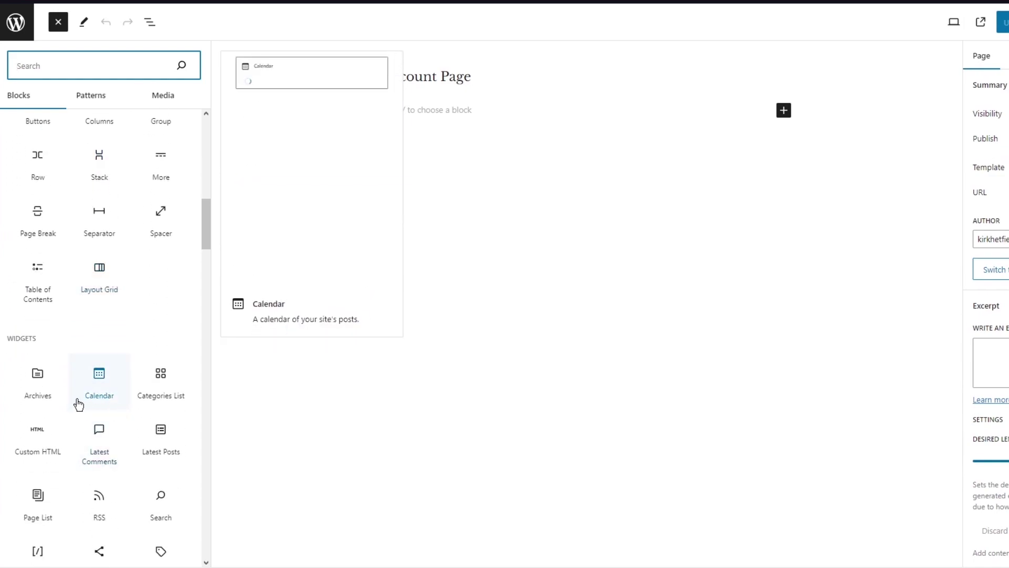
scroll(79, 404, down, 2)
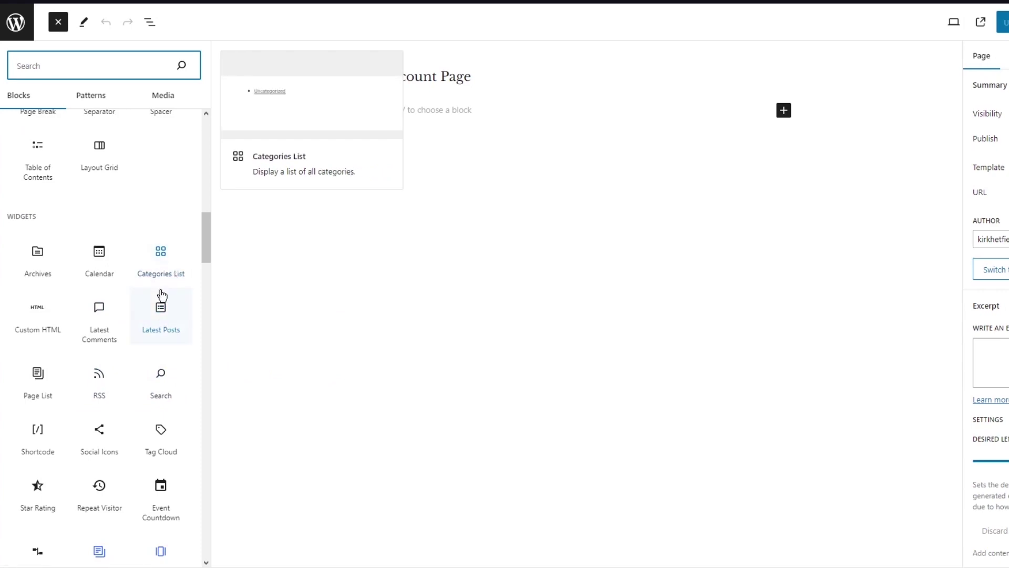
scroll(159, 294, down, 4)
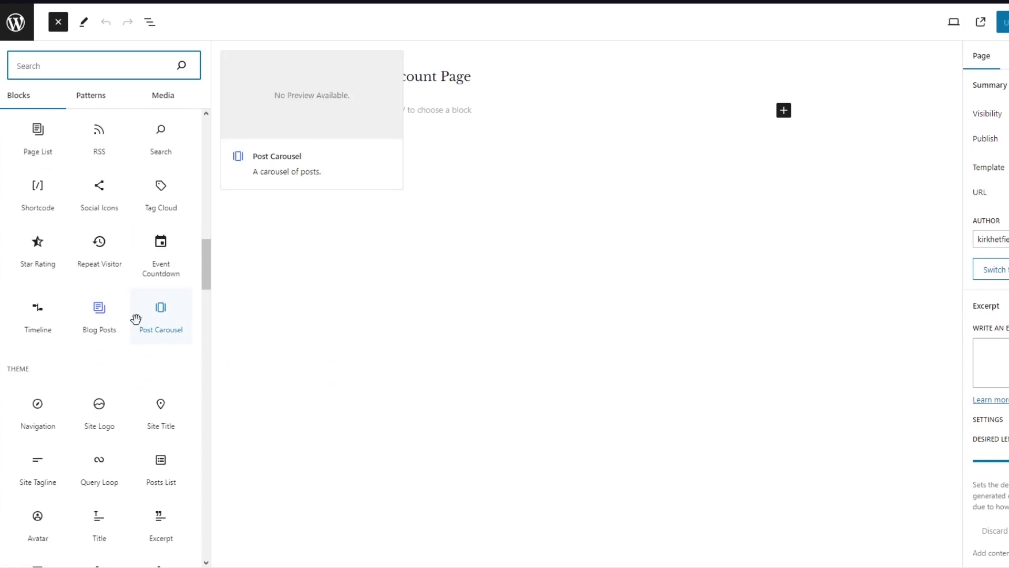
scroll(124, 322, down, 1)
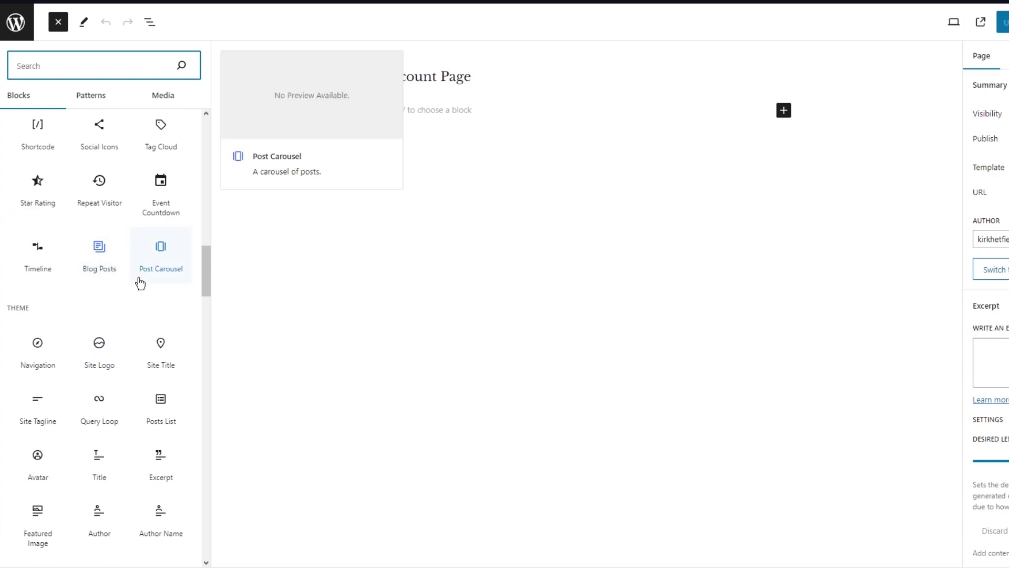
scroll(139, 283, down, 4)
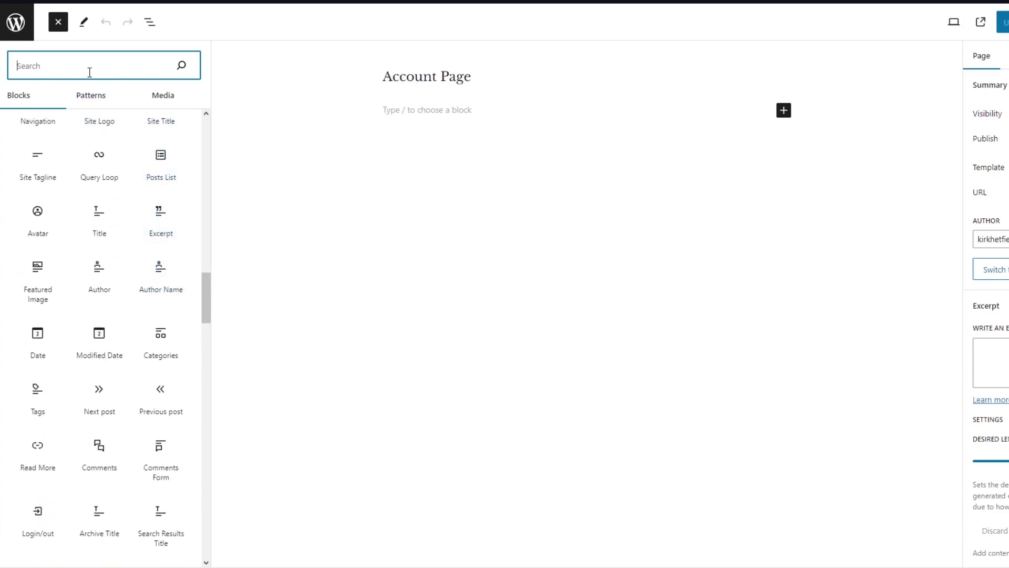
Search the block library for "cont" and try to place the Contact Form and Contact Info blocks on the Account Page.
text(cont)
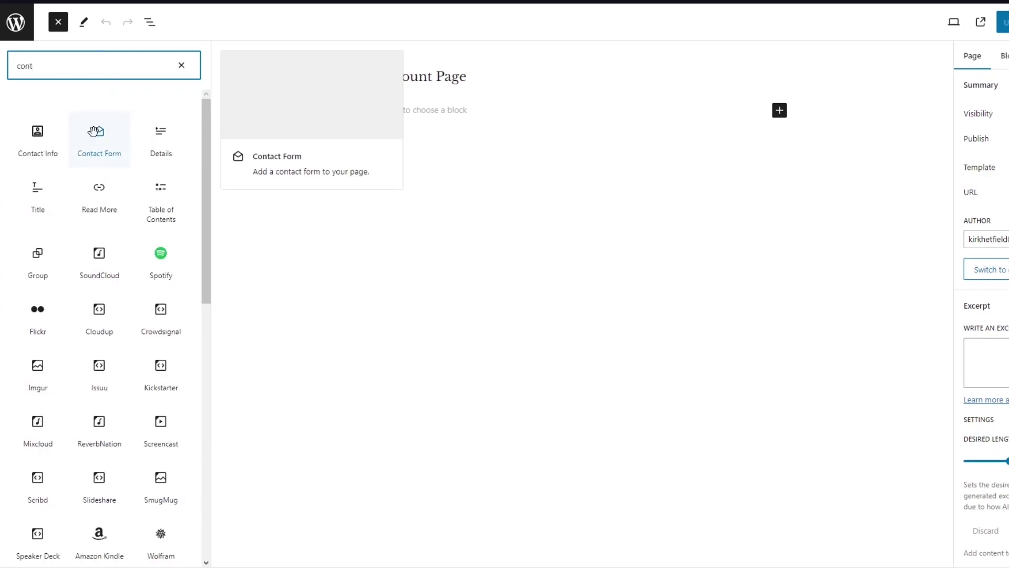
drag(99, 139, 610, 225)
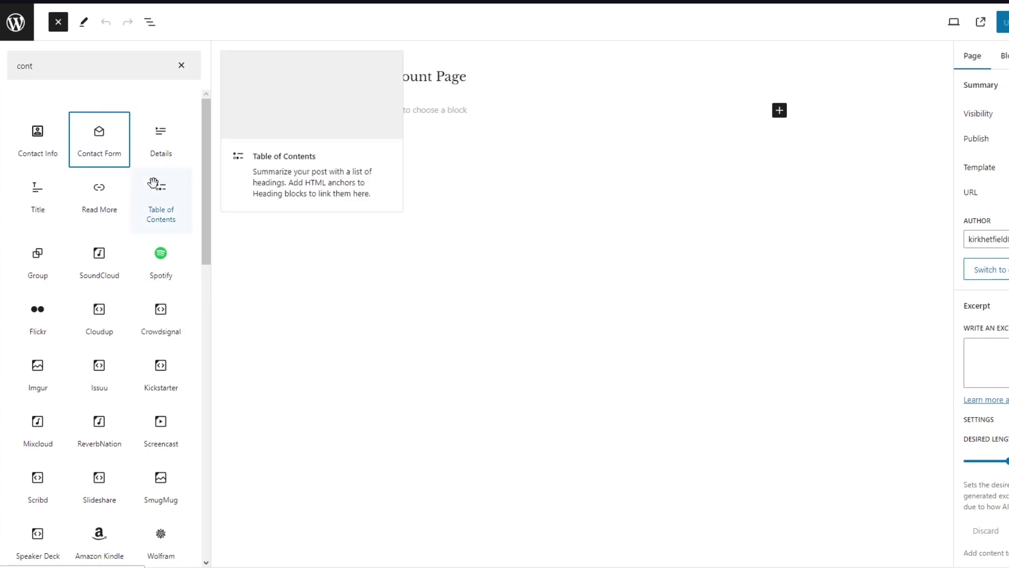
drag(37, 139, 730, 158)
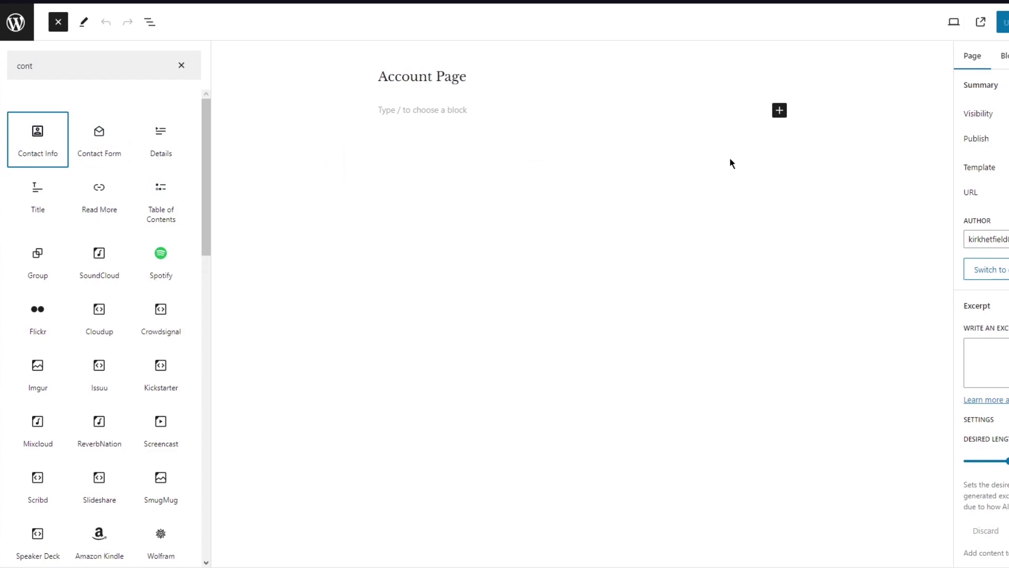